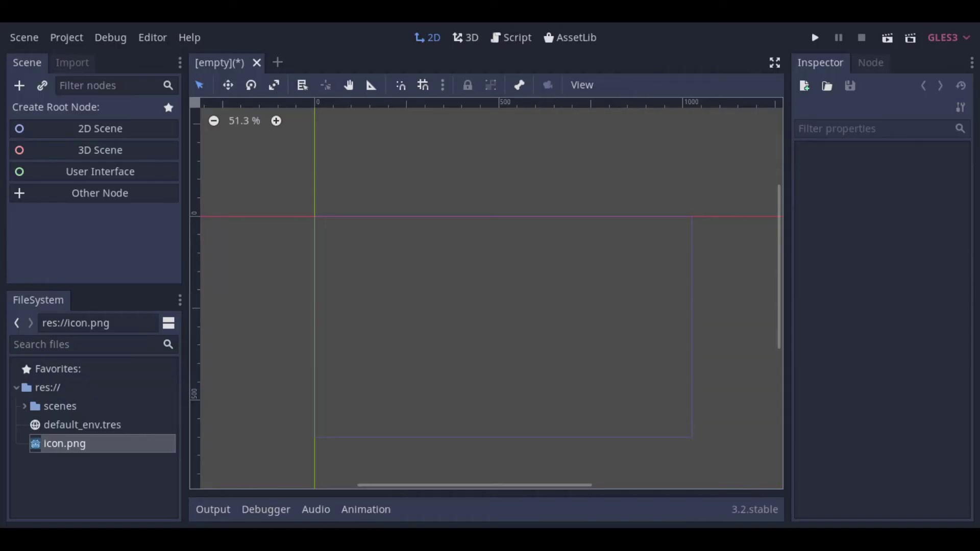
# In Project Settings > Input Devices > Pointing, enable Emulate Touch From Mouse and Emulate Mouse From Touch
pyautogui.click(76, 38)
pyautogui.click(74, 61)
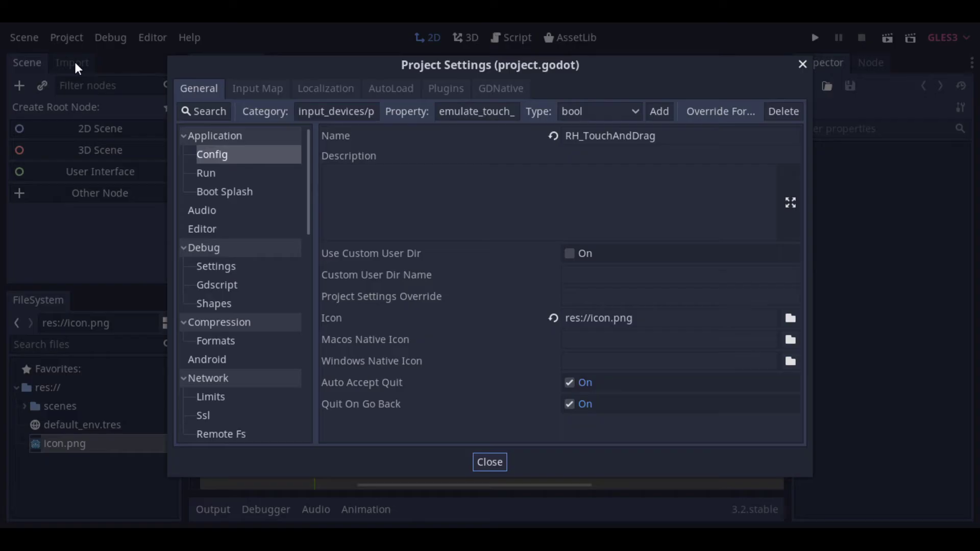
pyautogui.moveTo(310, 146); pyautogui.dragTo(309, 293)
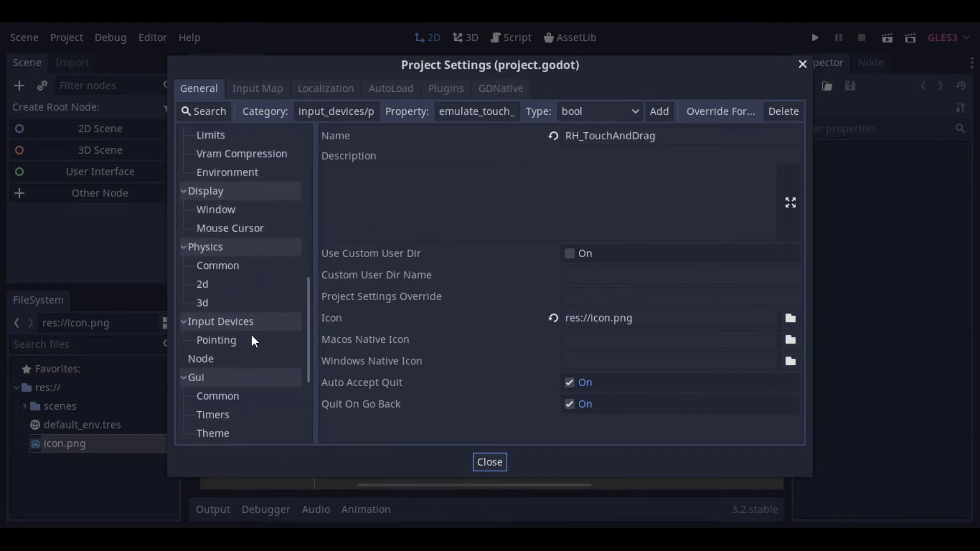
pyautogui.click(250, 340)
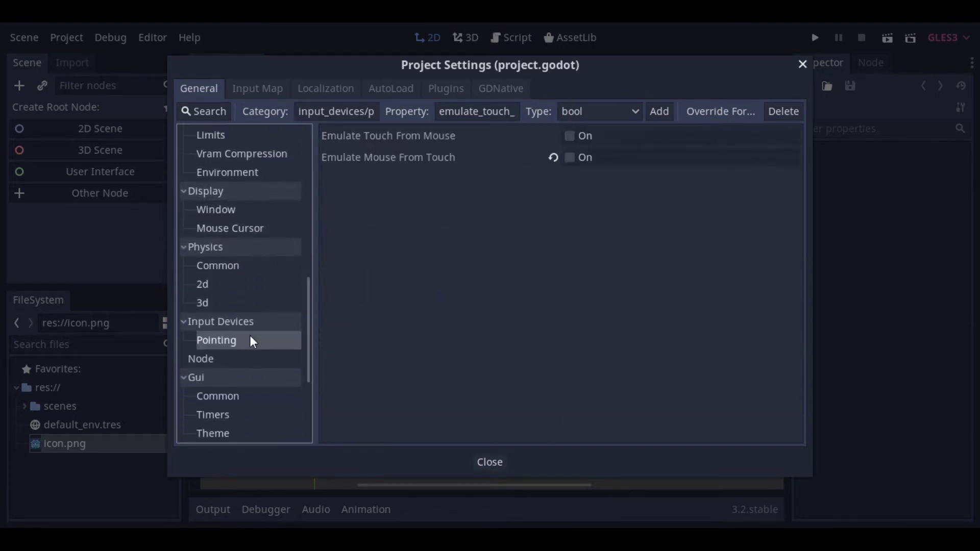
pyautogui.click(574, 134)
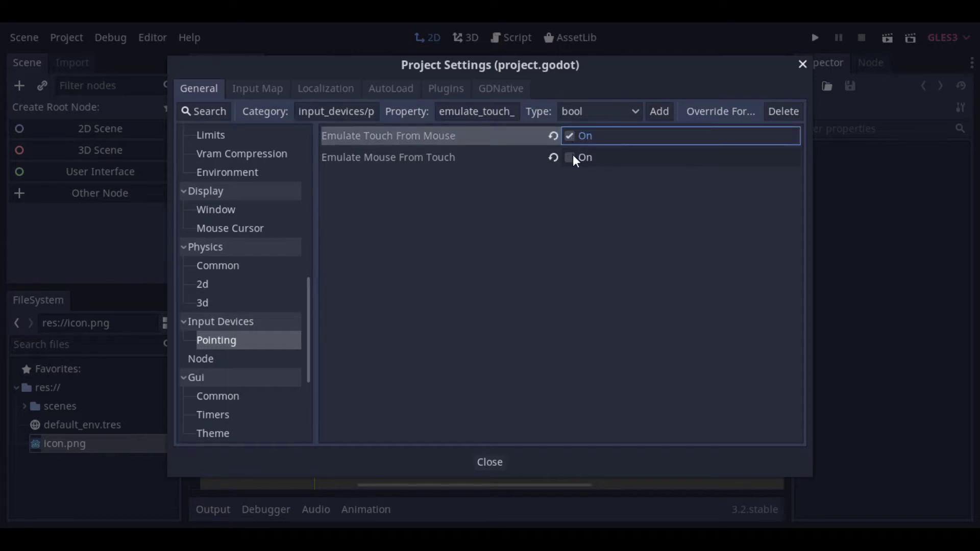
pyautogui.click(573, 157)
# Create a 2D scene, rename its Node2D root to Main, and save it as Main.tscn
pyautogui.click(503, 466)
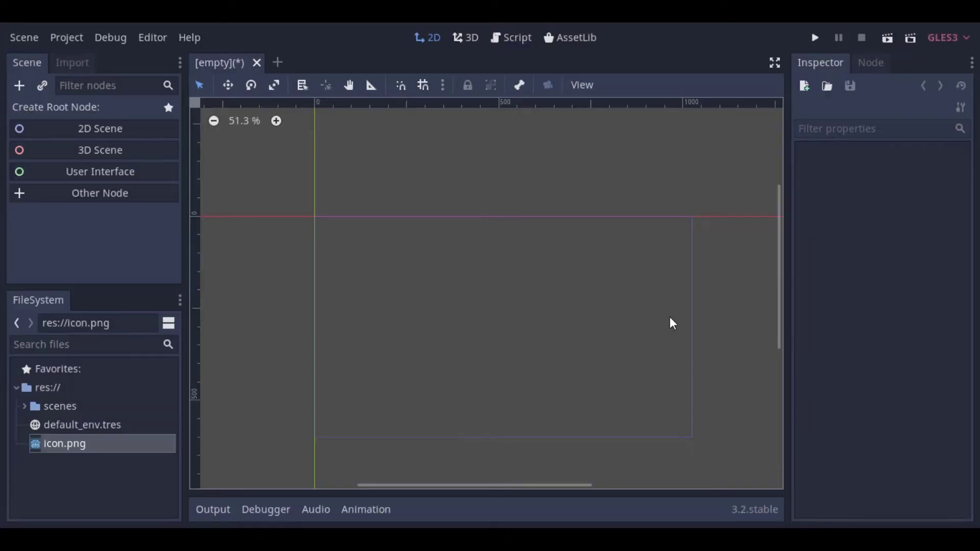
pyautogui.click(126, 131)
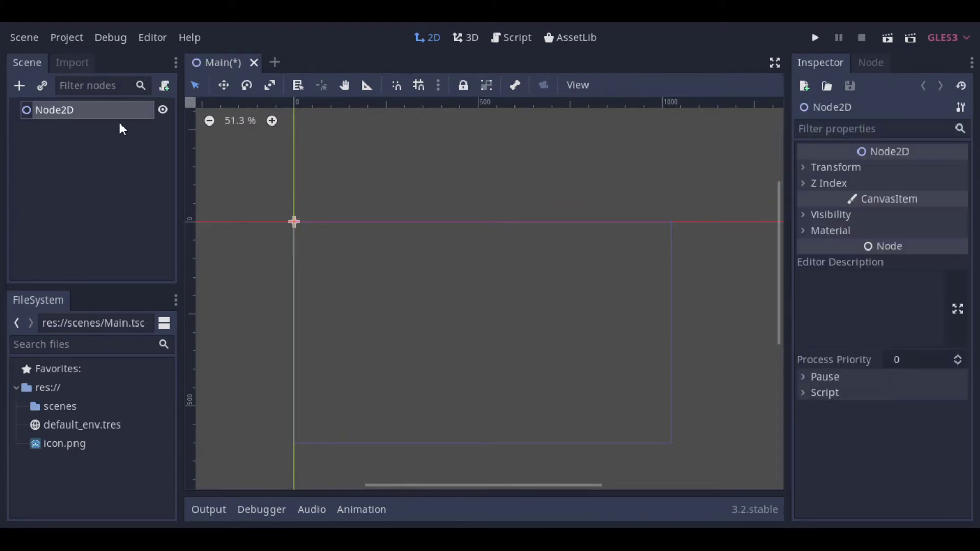
pyautogui.doubleClick(107, 112)
pyautogui.write('Main')
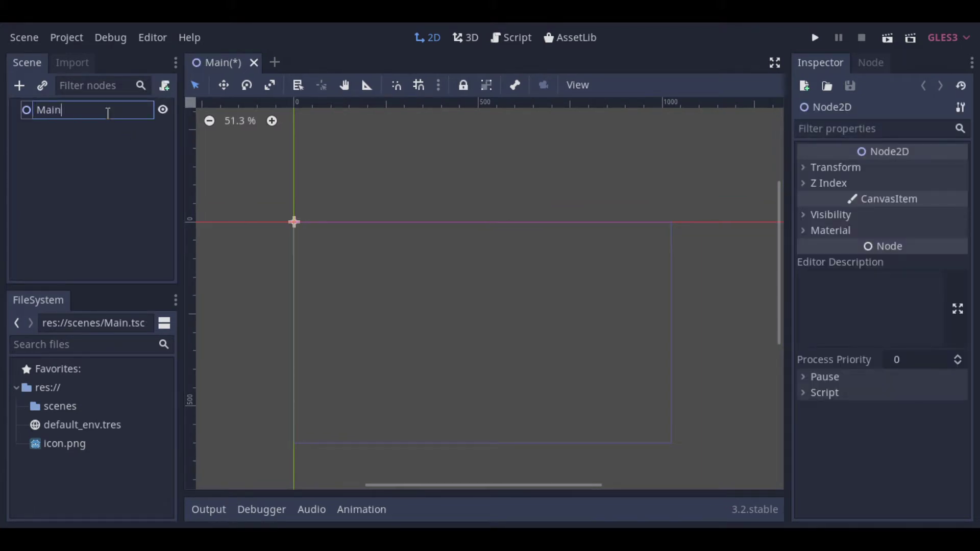
pyautogui.press('Return')
pyautogui.hotkey('ctrl', 's')
# Add a Sprite child under Main with icon.png as its texture
pyautogui.rightClick(72, 106)
pyautogui.click(84, 115)
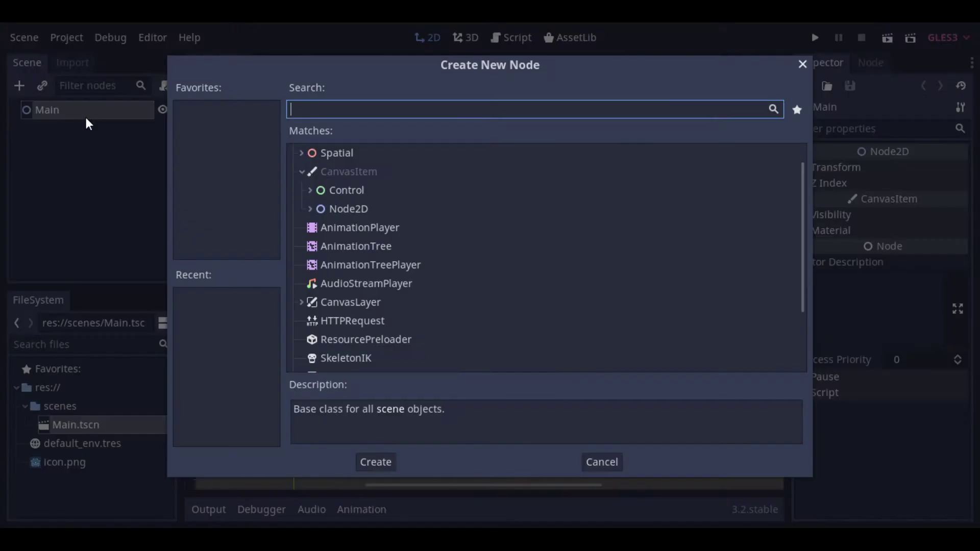
pyautogui.write('sprit')
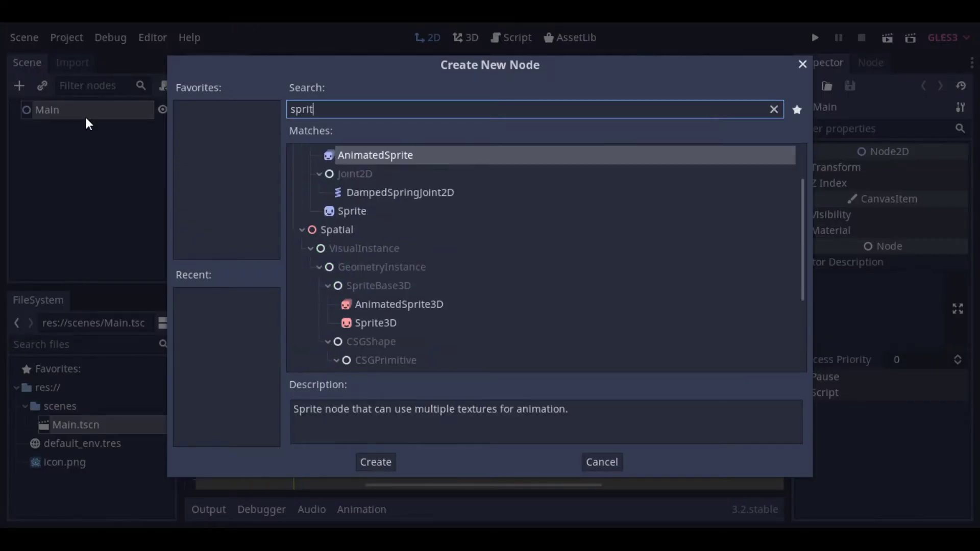
pyautogui.write('e')
pyautogui.press('Return')
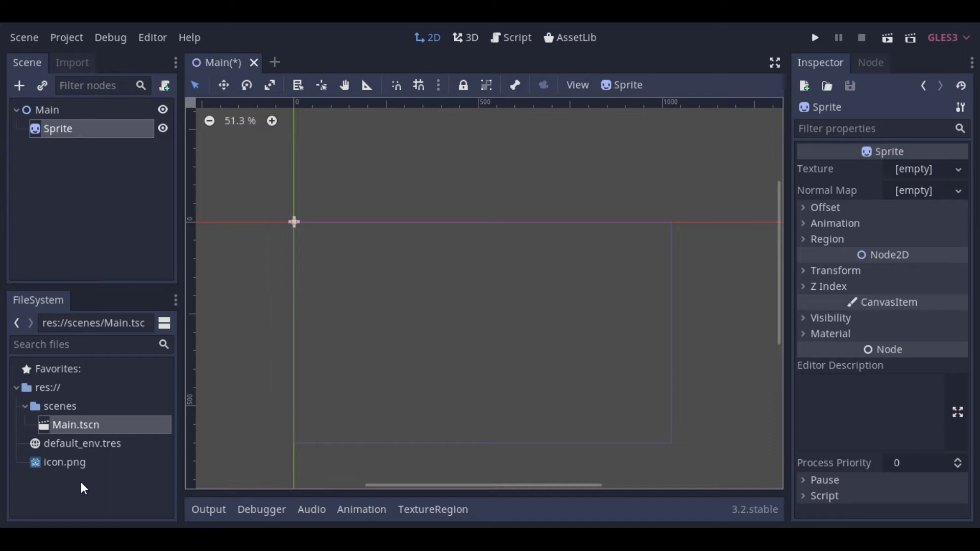
pyautogui.moveTo(56, 462); pyautogui.dragTo(918, 175)
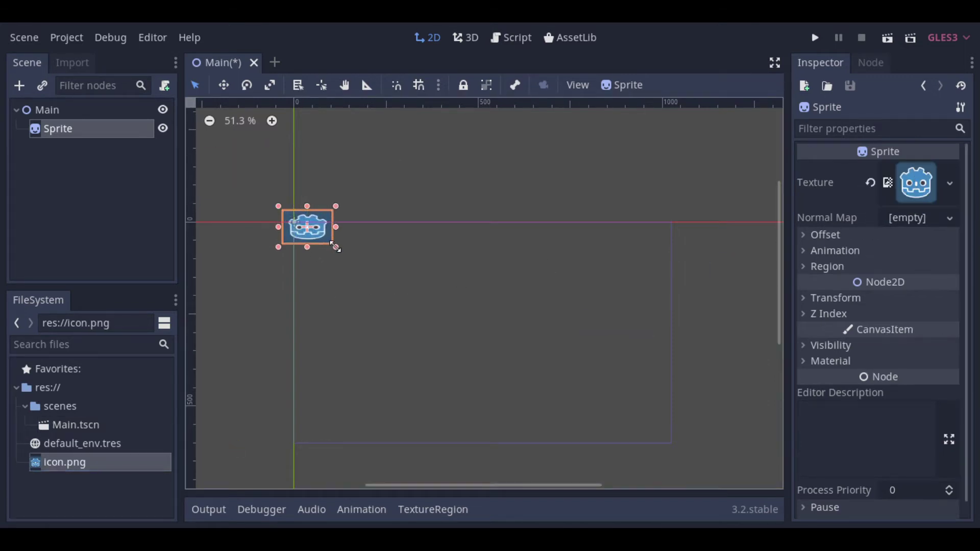
# Enlarge the sprite slightly, move it into the game frame, and save the scene
pyautogui.moveTo(310, 237); pyautogui.dragTo(468, 322)
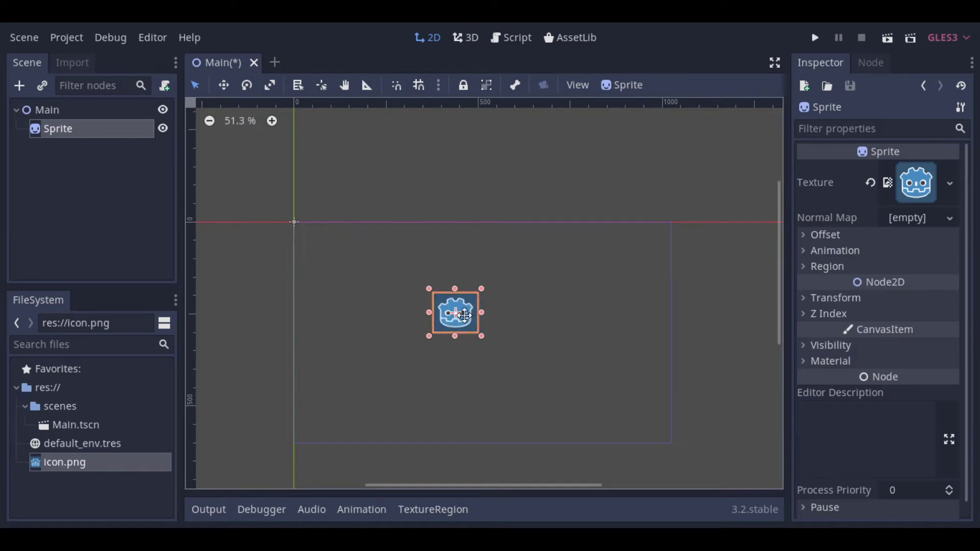
pyautogui.click(461, 399)
pyautogui.hotkey('ctrl', 's')
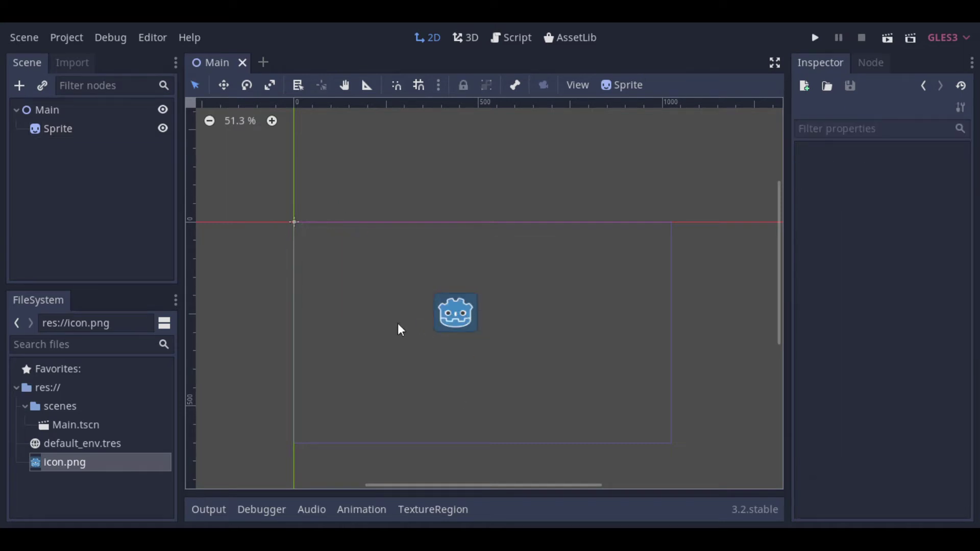
pyautogui.click(107, 172)
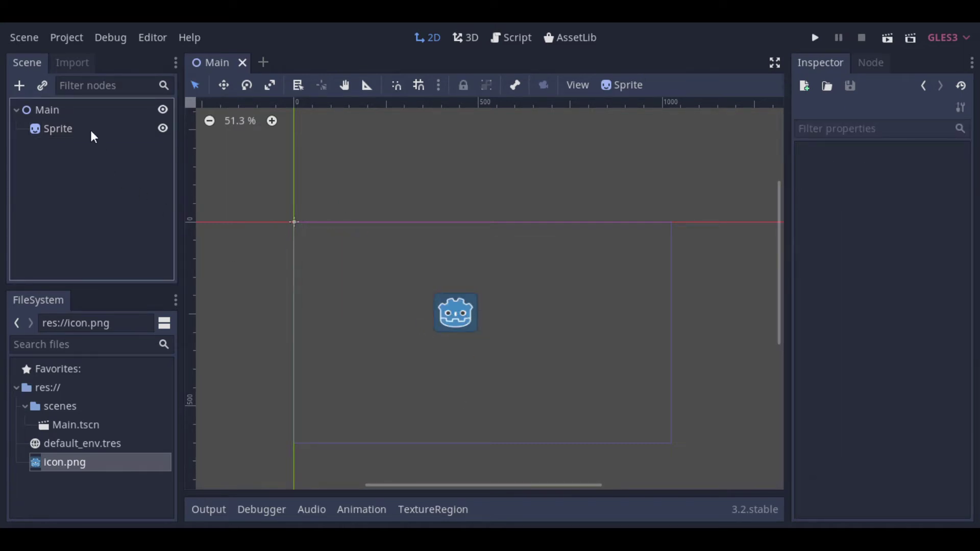
# Attach a new Main.gd script to the Main node and select its template code
pyautogui.click(79, 112)
pyautogui.rightClick(80, 113)
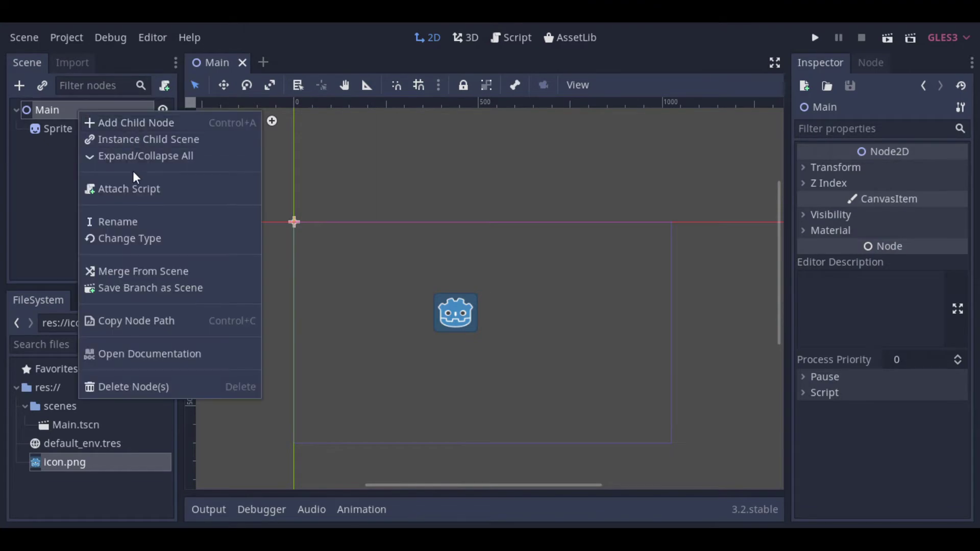
pyautogui.click(135, 189)
pyautogui.click(438, 370)
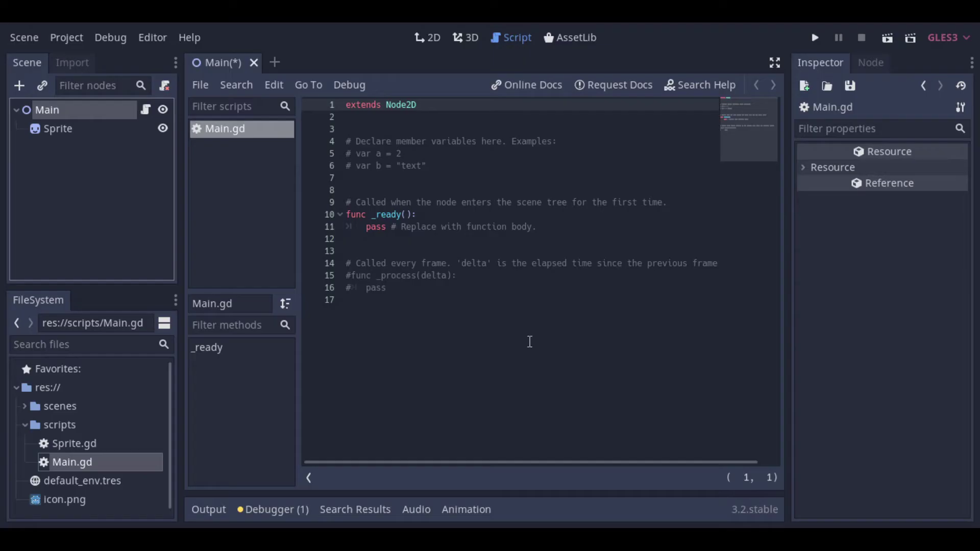
pyautogui.moveTo(463, 322); pyautogui.dragTo(342, 135)
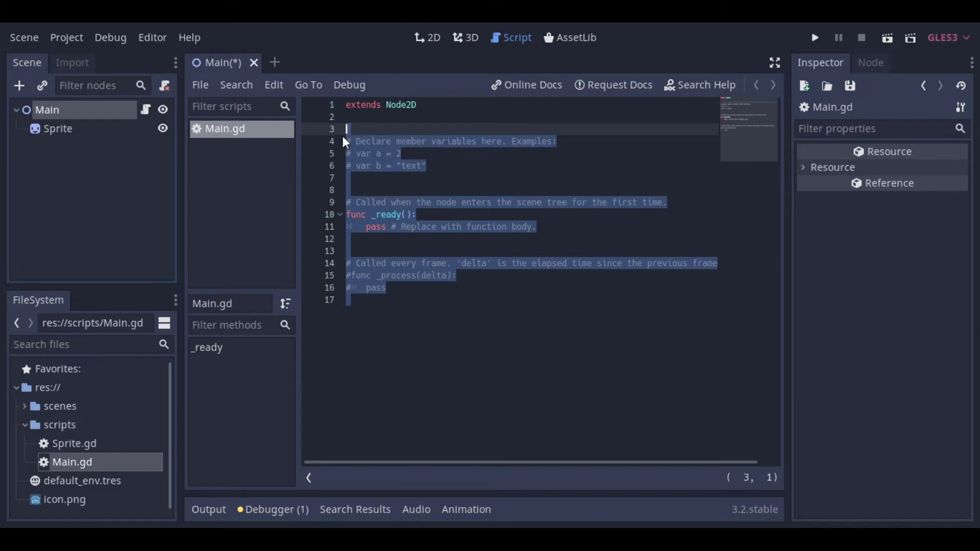
# Replace the template code with 'var is_dragging=false' and 'var touchpos=0'
pyautogui.press('BackSpace')
pyautogui.write('va')
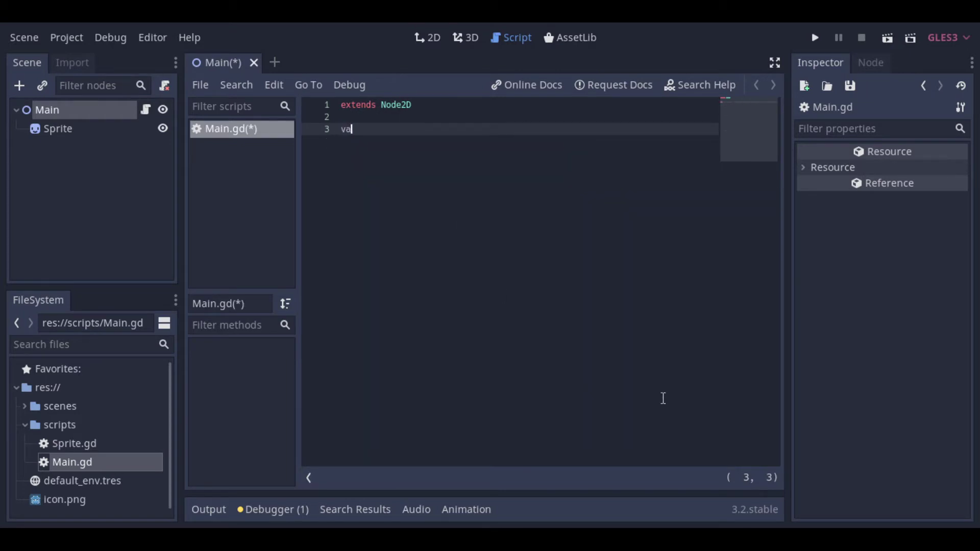
pyautogui.write('r is')
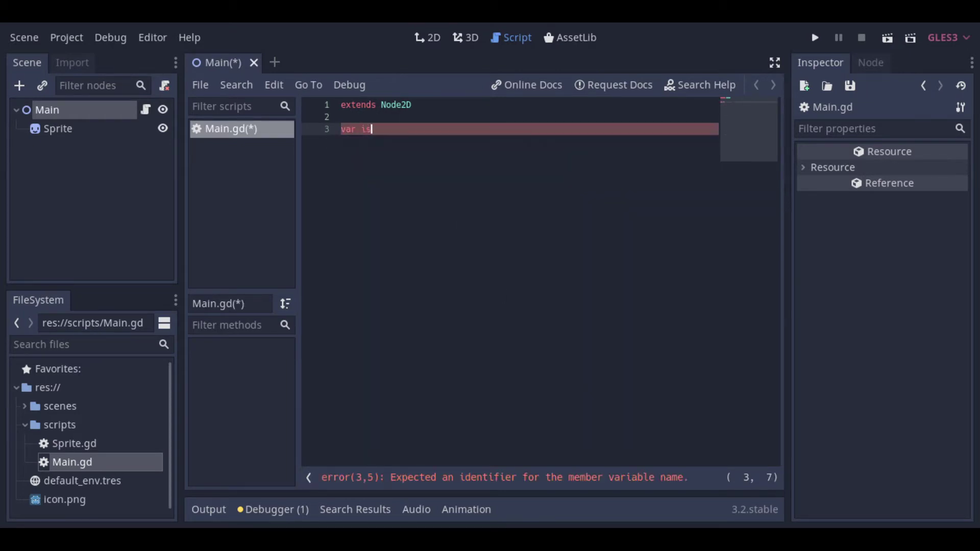
pyautogui.write('_dragging')
pyautogui.write('=f')
pyautogui.write('alse')
pyautogui.press('Return')
pyautogui.write('va')
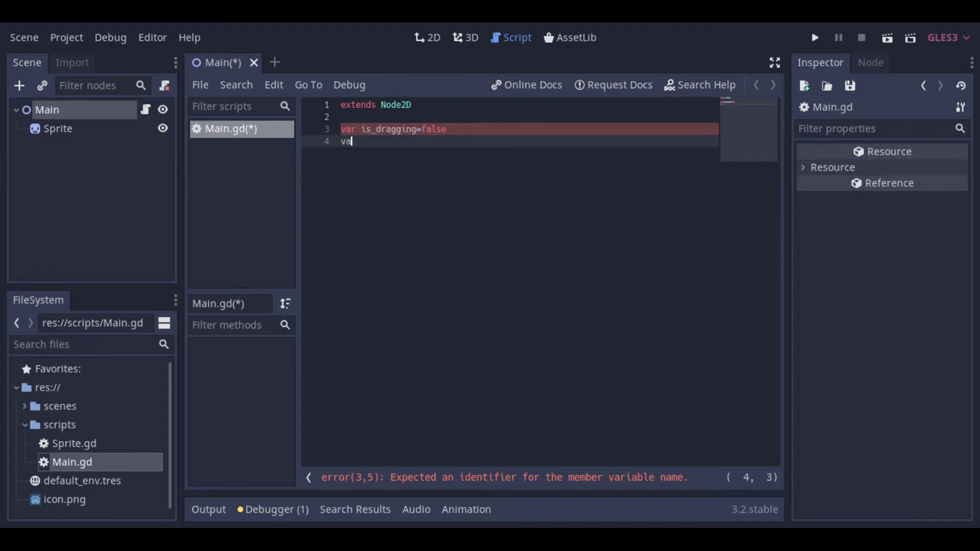
pyautogui.write('r touch')
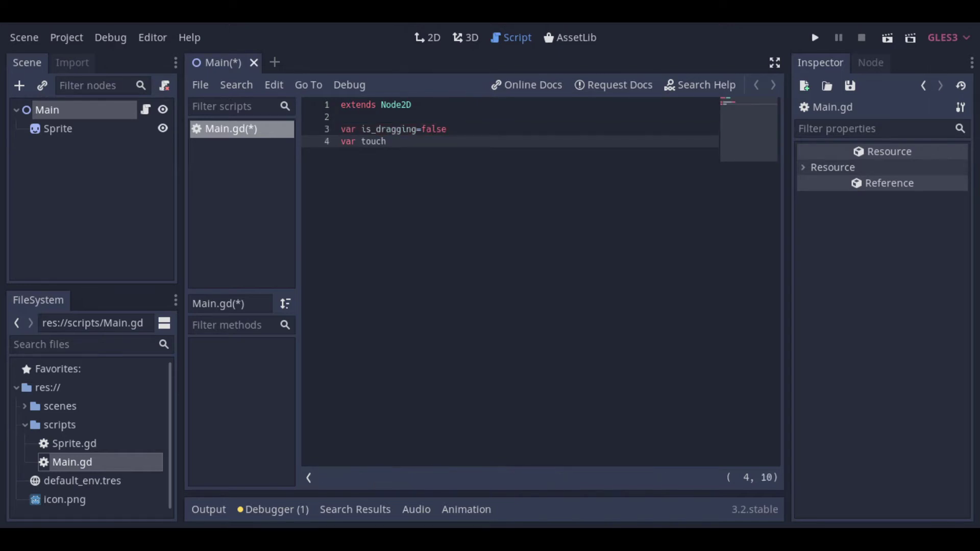
pyautogui.write('pos=0')
pyautogui.press('Return')
pyautogui.press('Return')
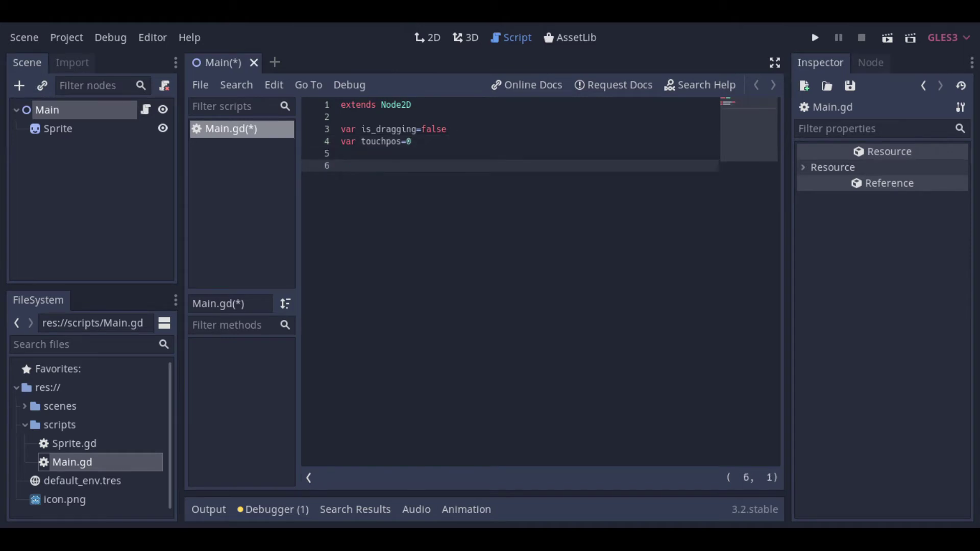
pyautogui.write('func _im')
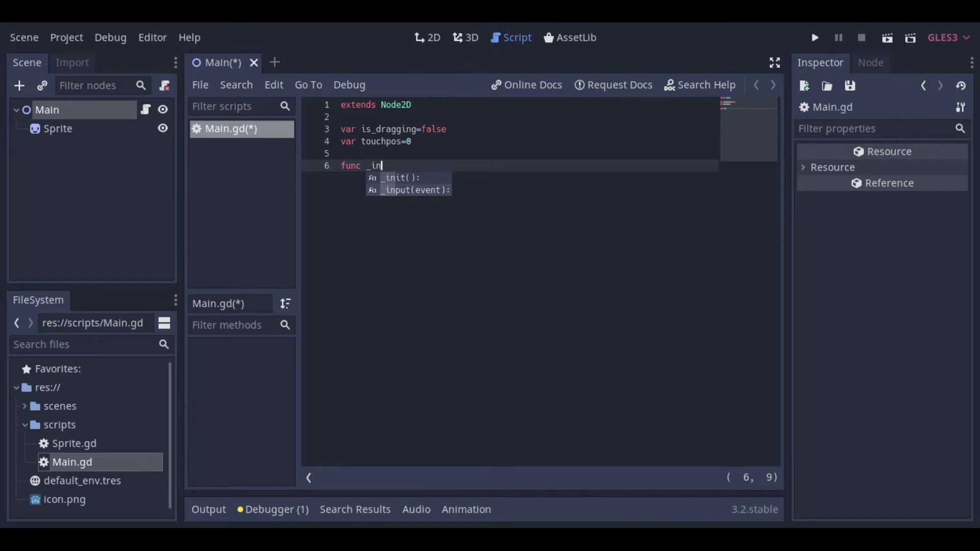
# Add func _input(event) with an 'if event is InputEventMouseButton:' check
pyautogui.press('Down')
pyautogui.press('Return')
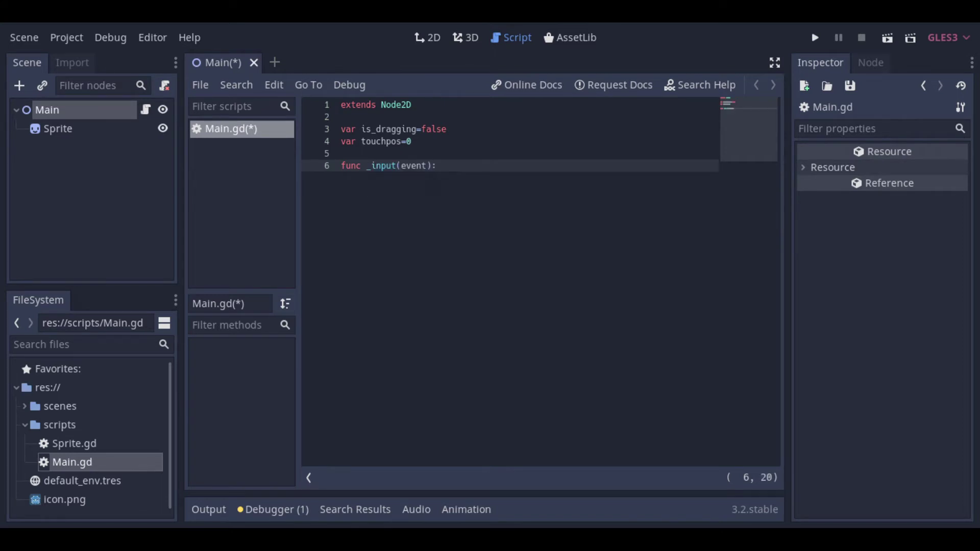
pyautogui.press('Return')
pyautogui.write('if eve')
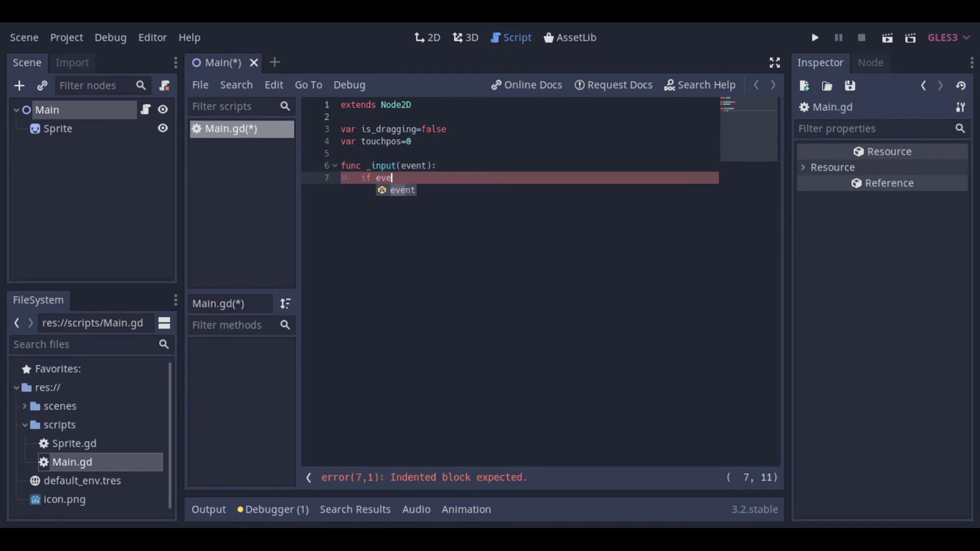
pyautogui.write('nt is ')
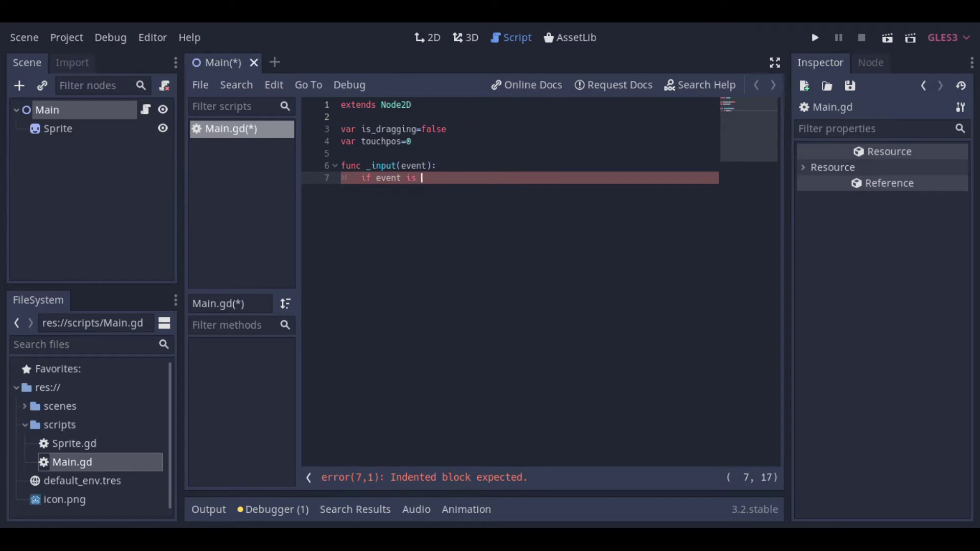
pyautogui.write('Input')
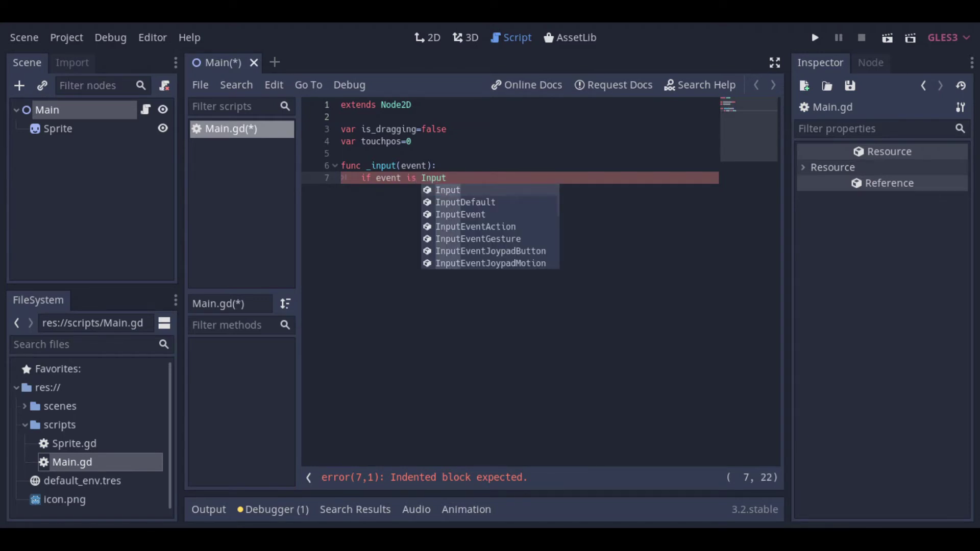
pyautogui.write('Eve')
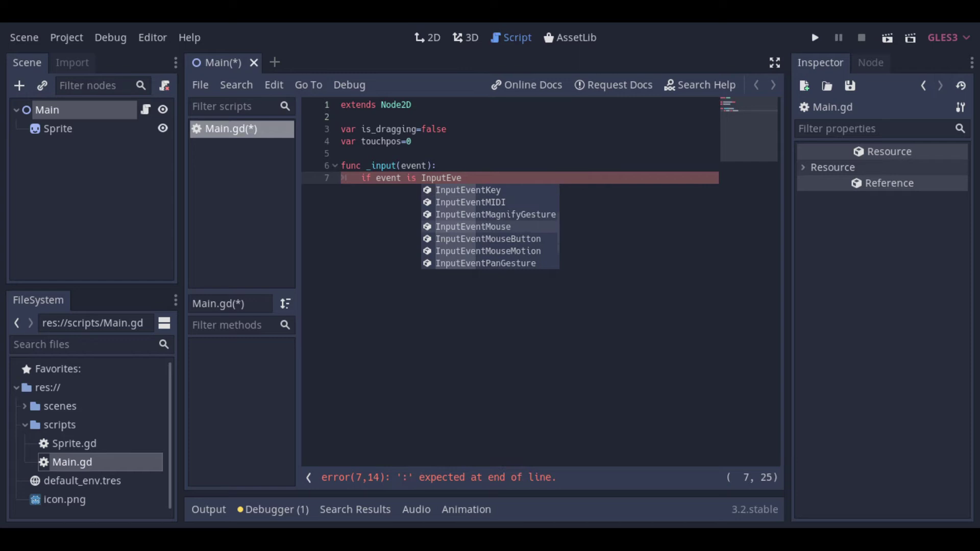
pyautogui.press('Down')
pyautogui.press('Down')
pyautogui.press('Up')
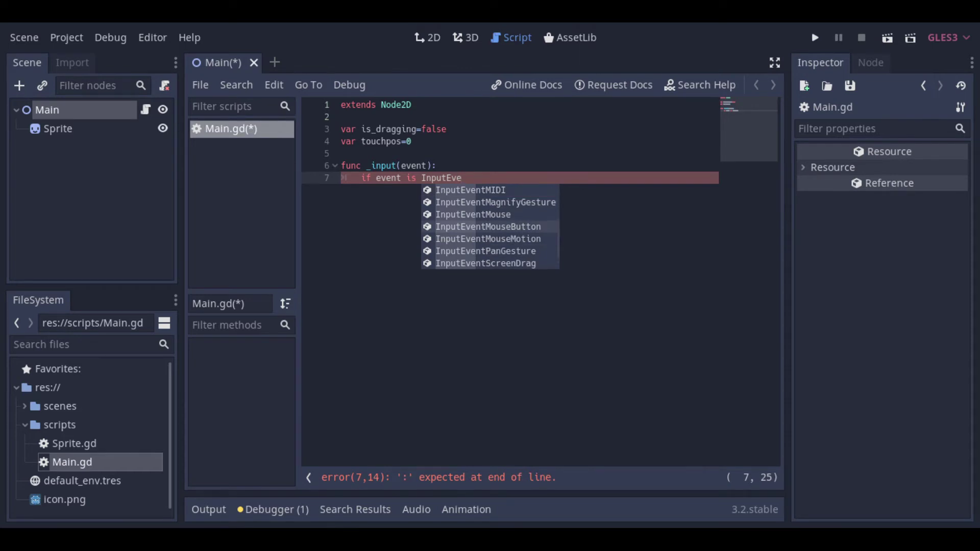
pyautogui.press('Return')
pyautogui.write(':')
pyautogui.press('Return')
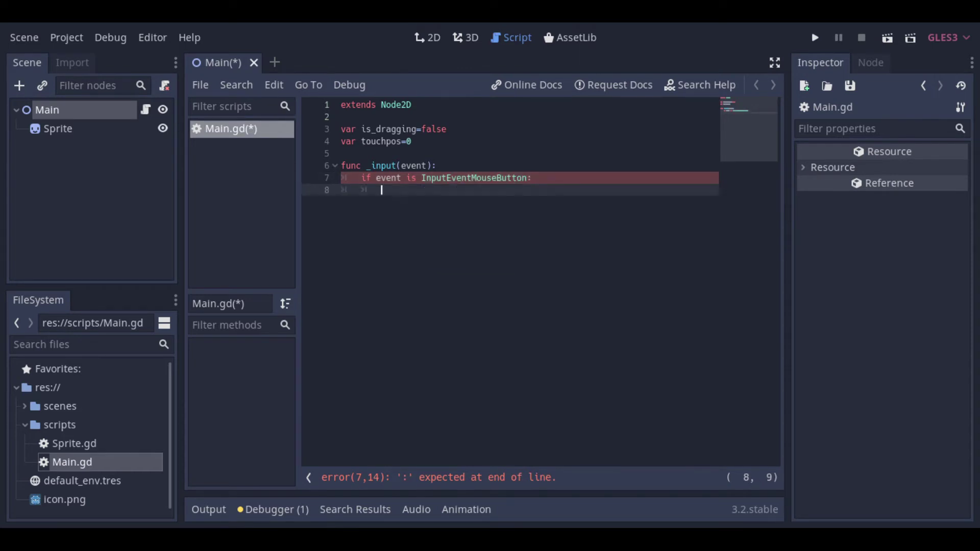
# Inside it, set is_dragging=true when event.is_pressed(), else is_dragging=false
pyautogui.write('if')
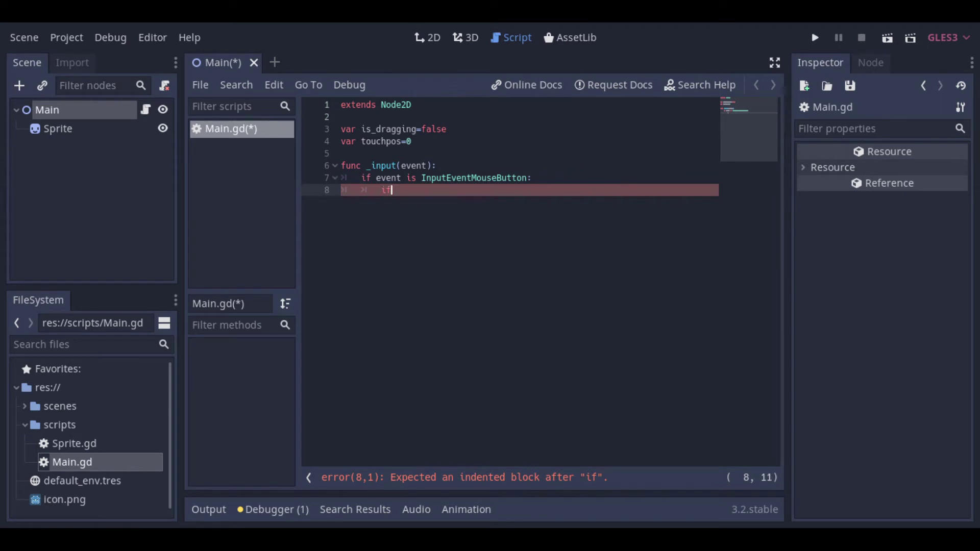
pyautogui.write(' event.is')
pyautogui.write('_')
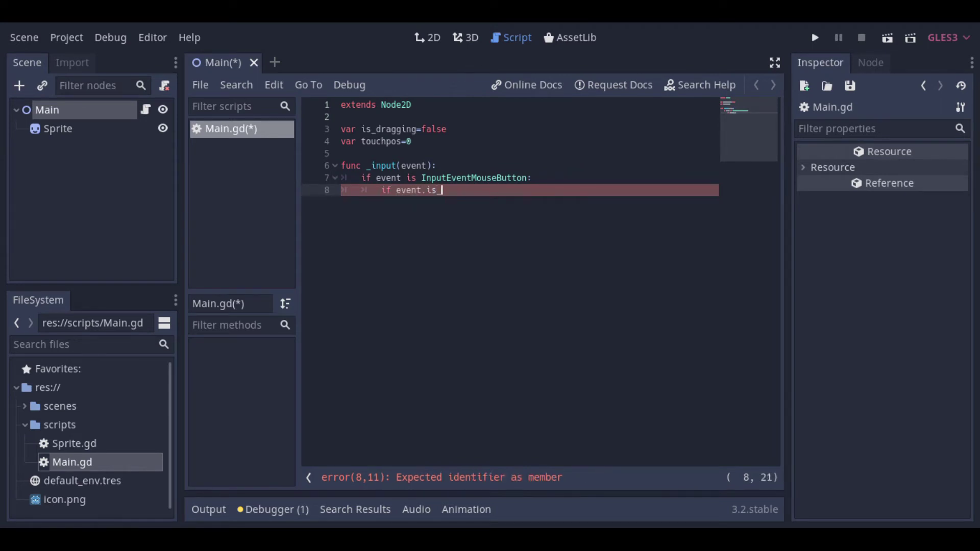
pyautogui.write('press')
pyautogui.press('Return')
pyautogui.write(':')
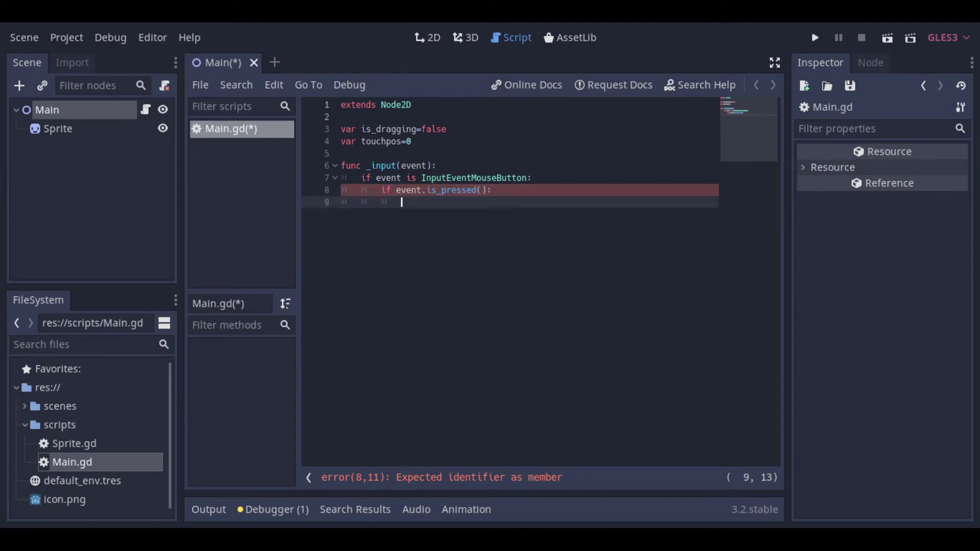
pyautogui.press('Return')
pyautogui.write('is_dragg')
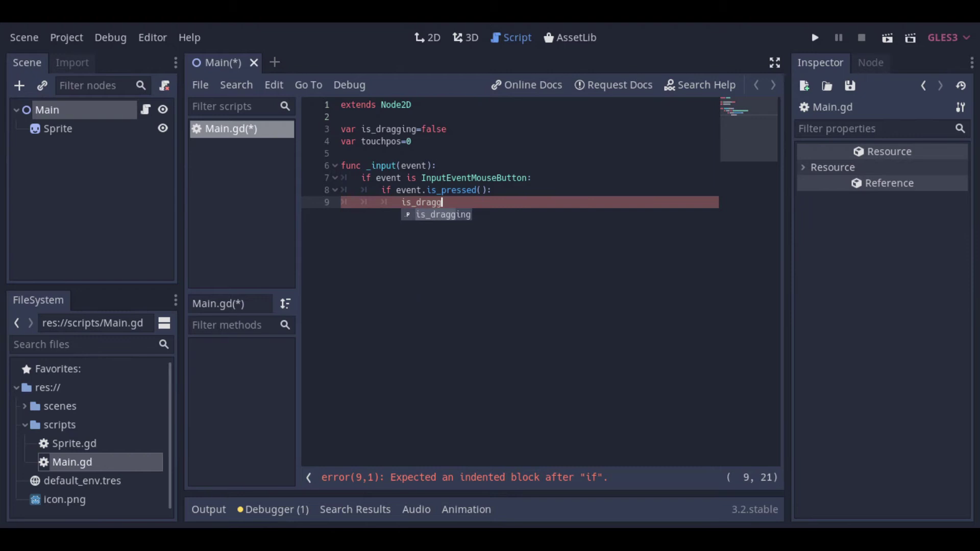
pyautogui.write('ing=tru')
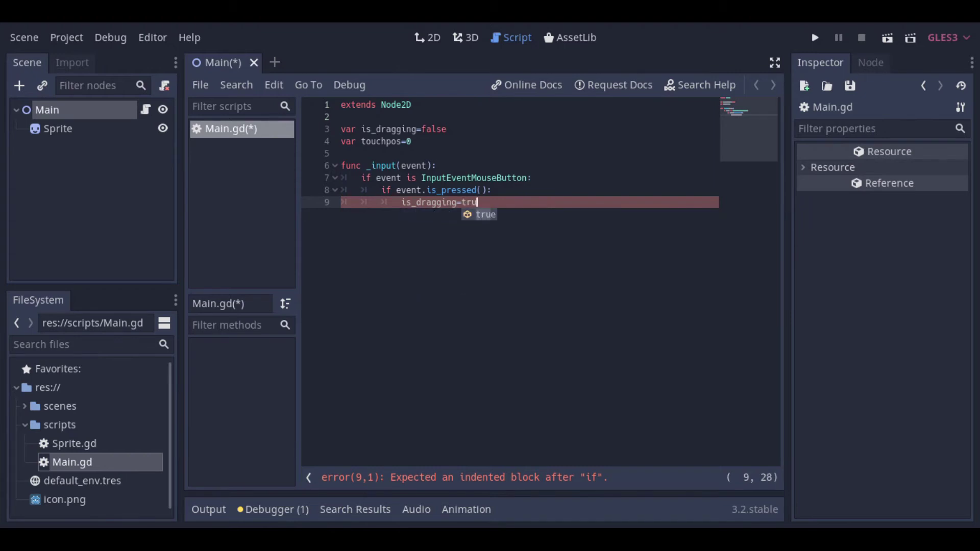
pyautogui.write('e')
pyautogui.press('Return')
pyautogui.press('BackSpace')
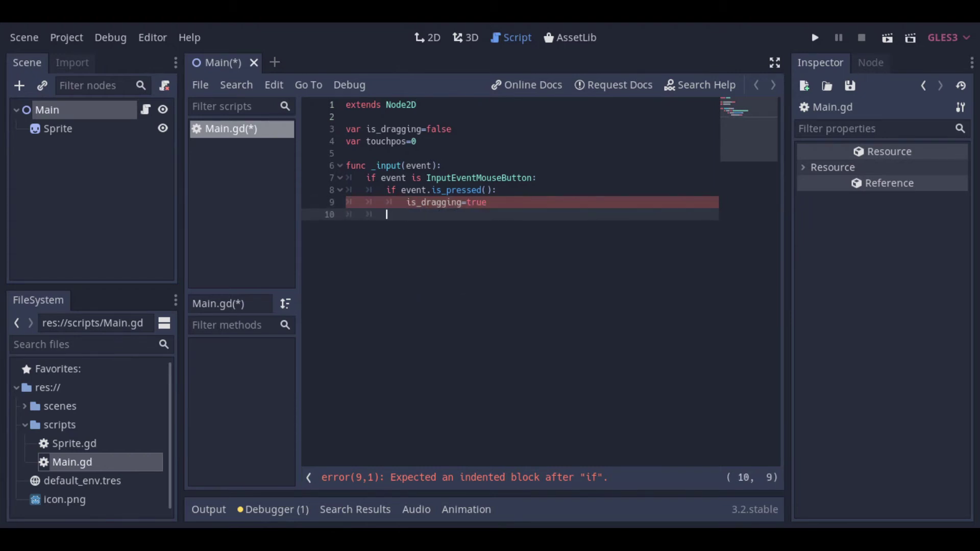
pyautogui.write('else:')
pyautogui.press('Return')
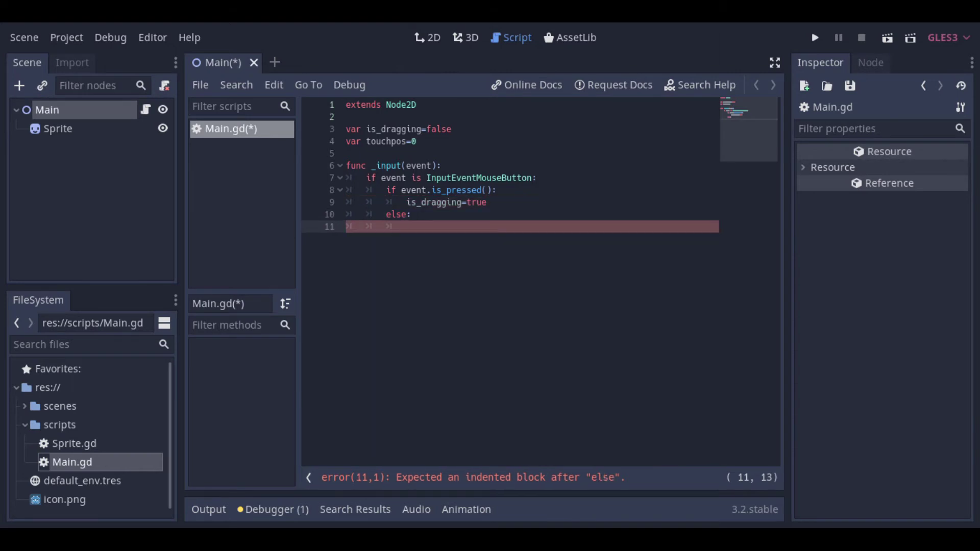
pyautogui.write('is_dragging')
pyautogui.write('=false')
# Add '$Sprite.global_position=event.position' under the else branch, then dedent to function level
pyautogui.press('Return')
pyautogui.write('$')
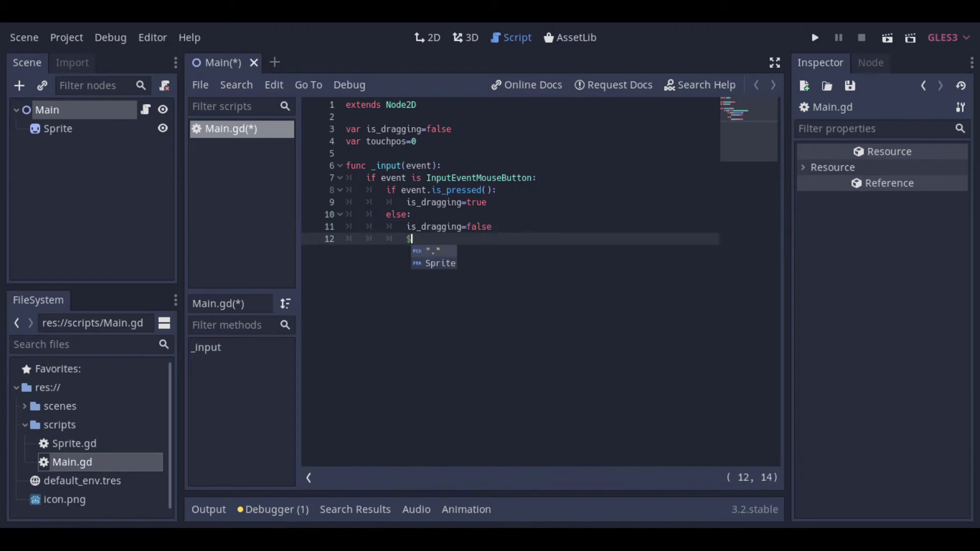
pyautogui.write('S')
pyautogui.press('Return')
pyautogui.write('.')
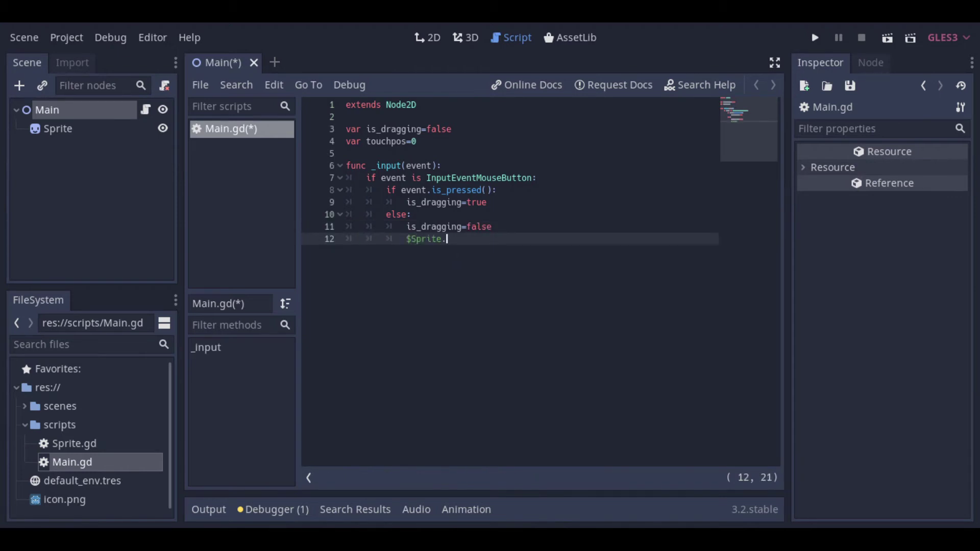
pyautogui.write('glo')
pyautogui.press('Return')
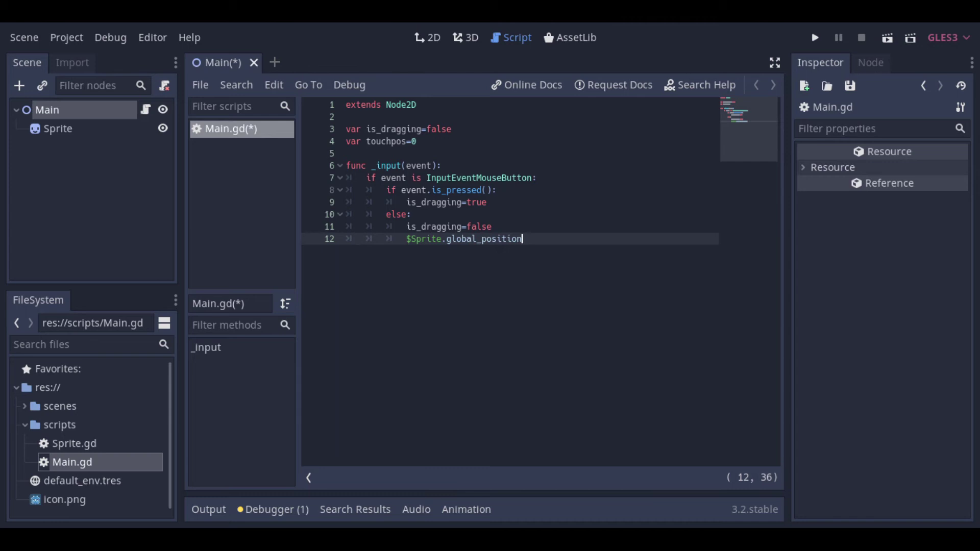
pyautogui.write('=eve')
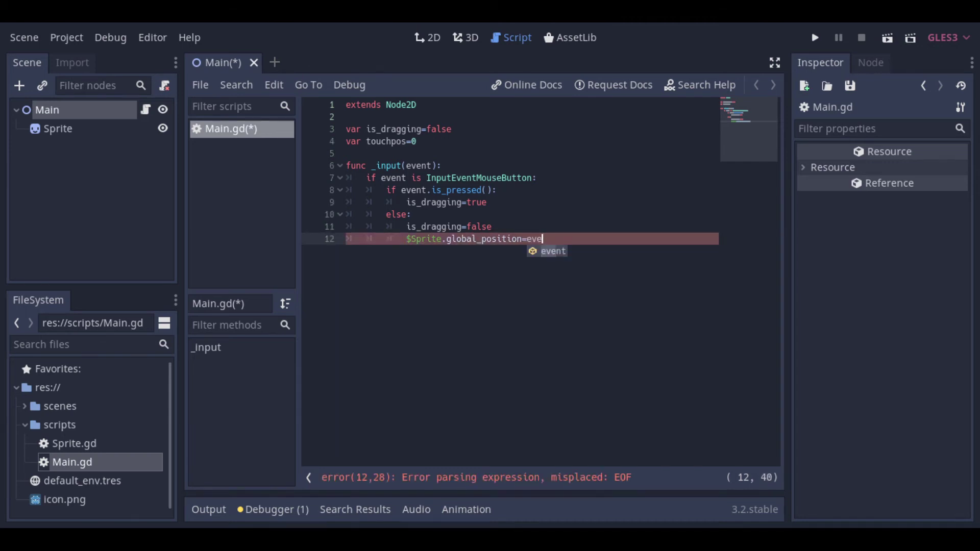
pyautogui.press('Return')
pyautogui.write('.pos')
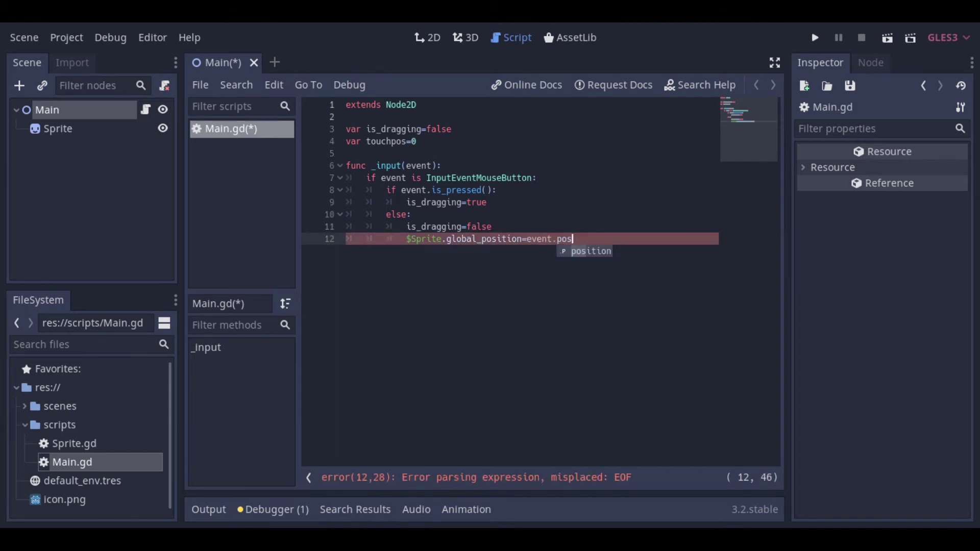
pyautogui.press('Return')
pyautogui.press('Return')
pyautogui.press('BackSpace')
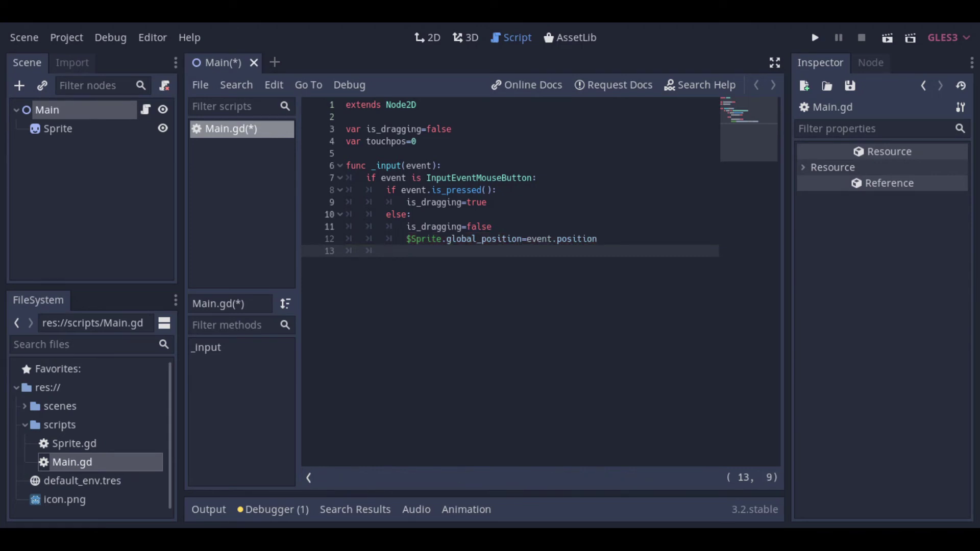
pyautogui.press('BackSpace')
# Add 'if is_dragging:' with 'touchpos=event.position' at the end of _input
pyautogui.write('if')
pyautogui.write(' is_')
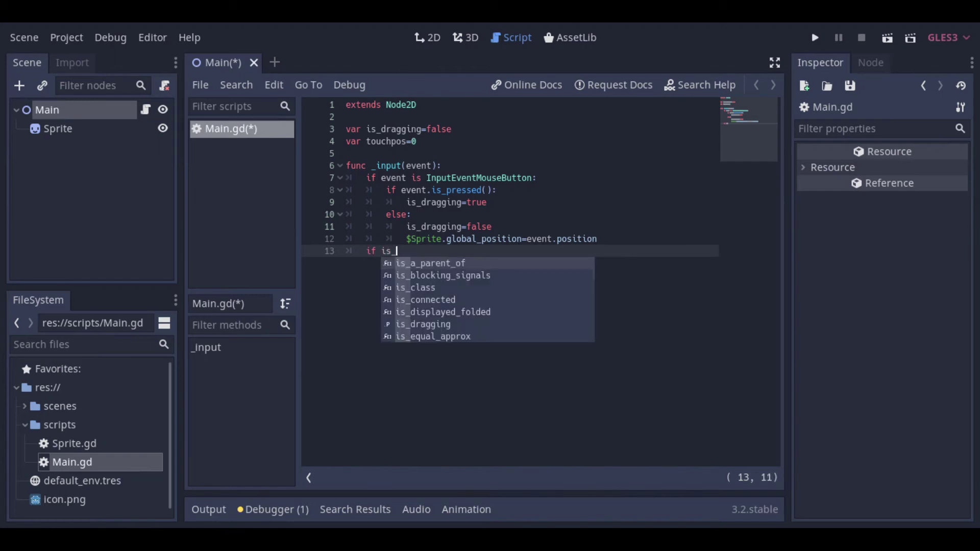
pyautogui.write('d')
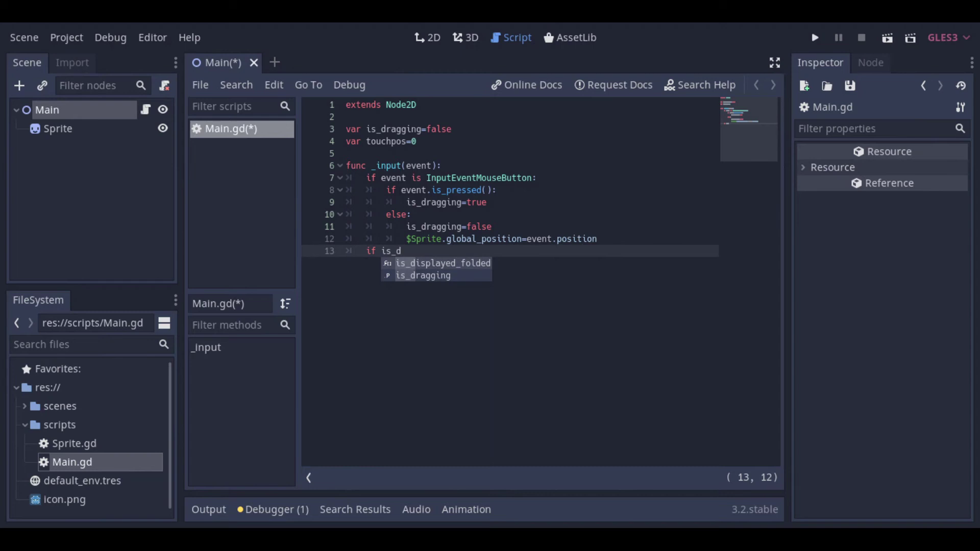
pyautogui.press('Down')
pyautogui.press('Return')
pyautogui.write(':')
pyautogui.press('Return')
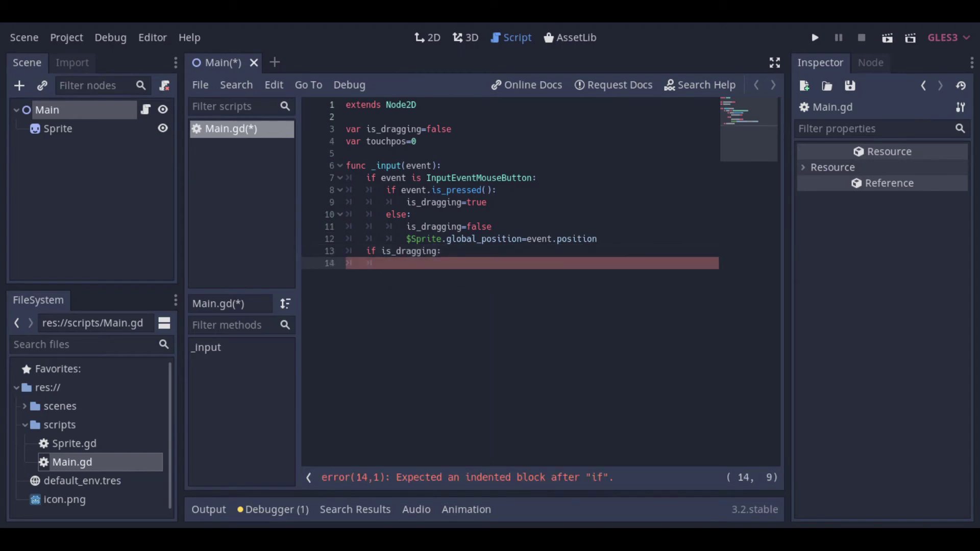
pyautogui.write('touchpos=')
pyautogui.write('event.pos')
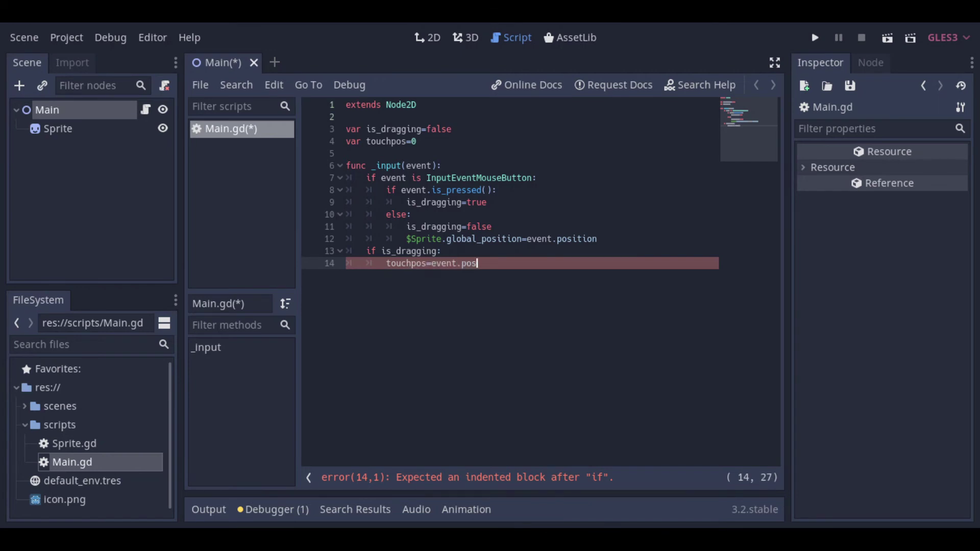
pyautogui.write('ition')
pyautogui.press('Return')
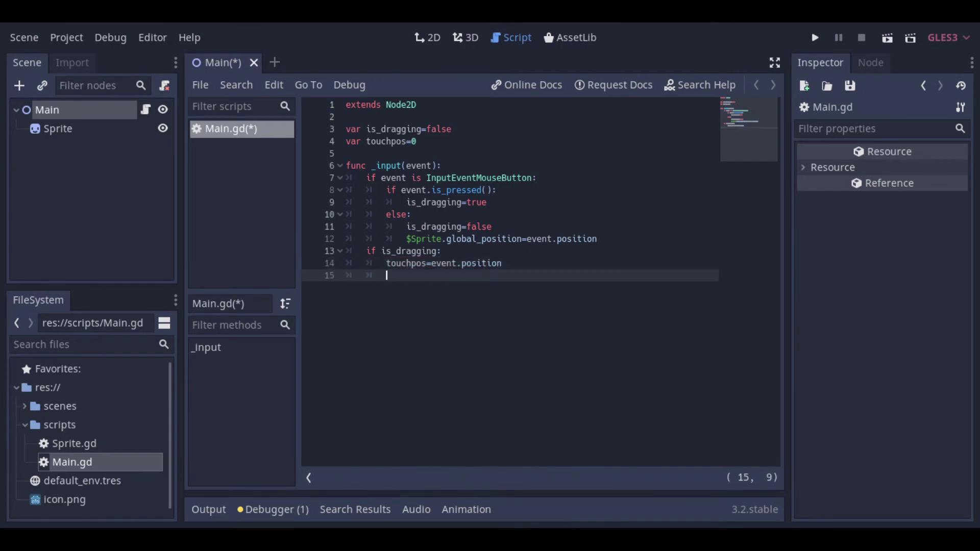
pyautogui.press('Return')
pyautogui.press('BackSpace')
pyautogui.press('BackSpace')
# Add func _physics_process(delta) containing an 'if is_dragging:' check
pyautogui.write('fun')
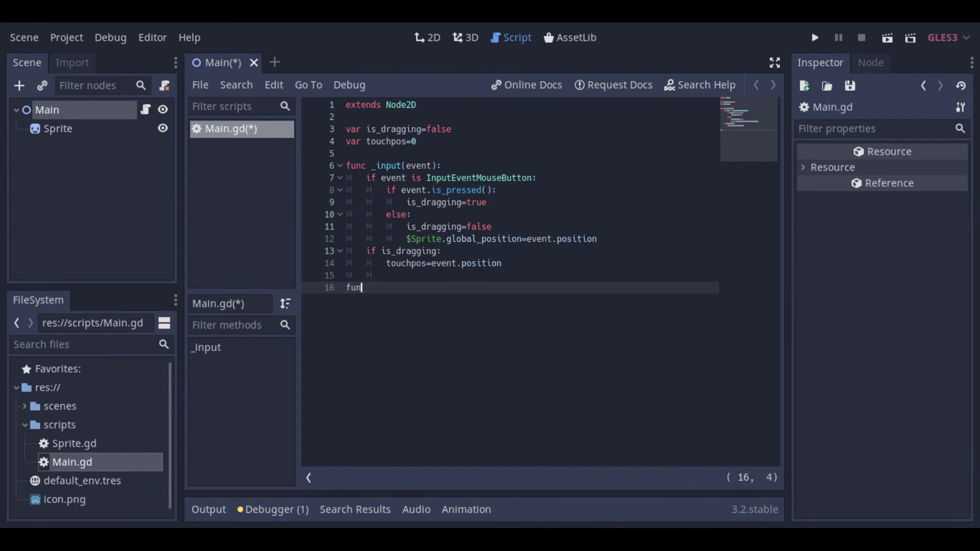
pyautogui.write('c _ph')
pyautogui.press('Return')
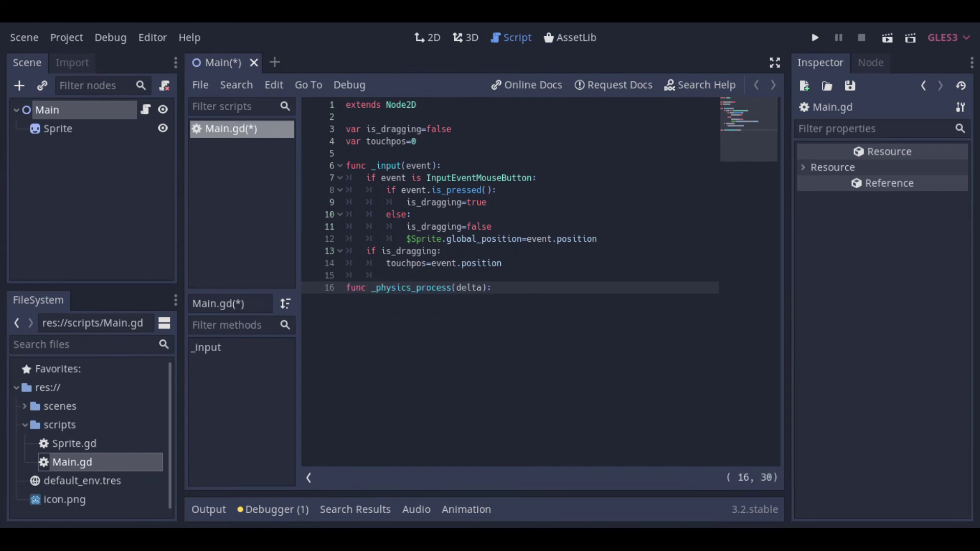
pyautogui.press('Return')
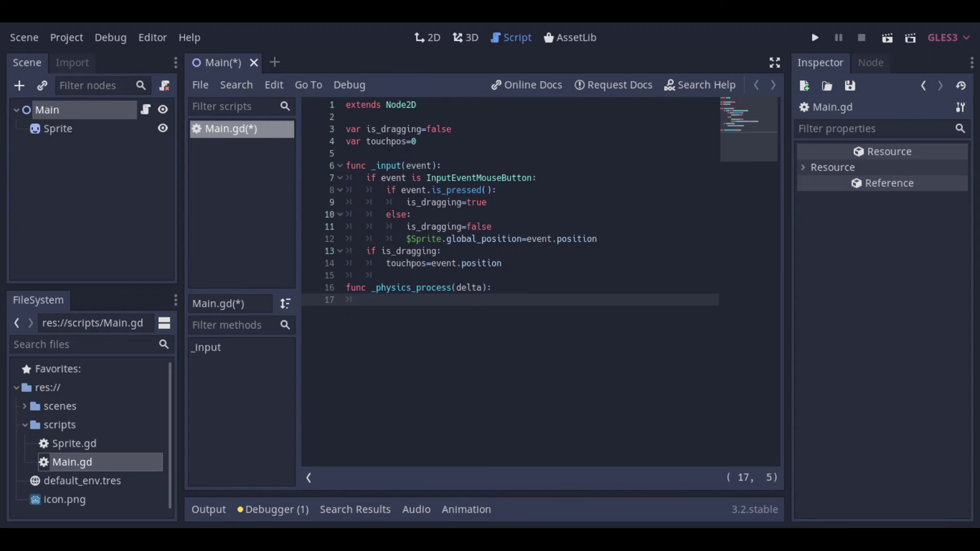
pyautogui.write('if is')
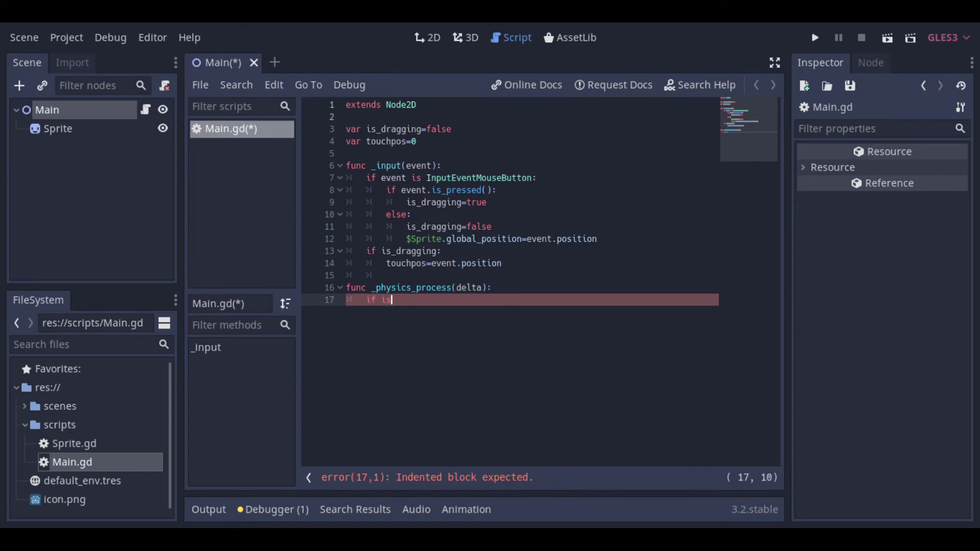
pyautogui.write('_d')
pyautogui.press('Down')
pyautogui.press('Return')
pyautogui.write(':')
pyautogui.press('Return')
# Inside the check, set '$Sprite.global_position=touchpos'
pyautogui.write('$')
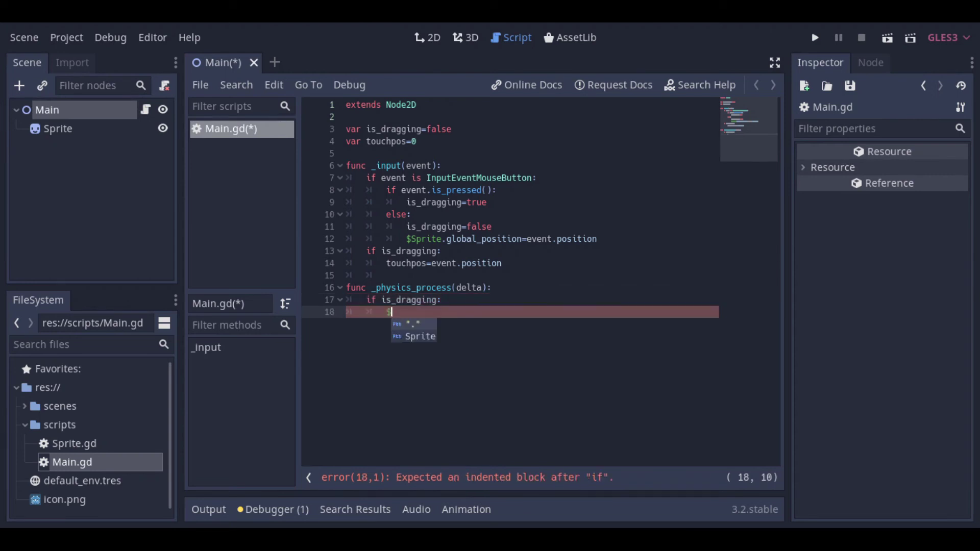
pyautogui.press('Down')
pyautogui.press('Return')
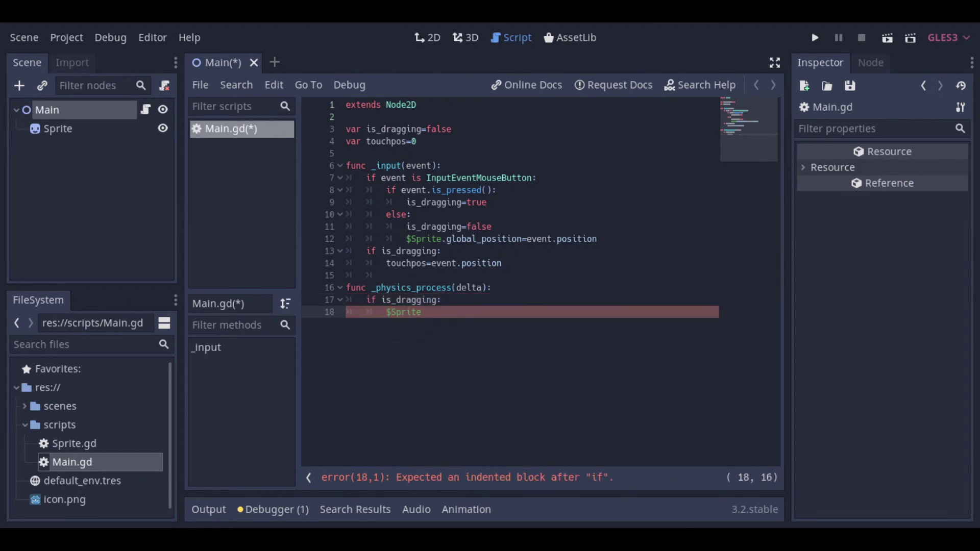
pyautogui.write('.')
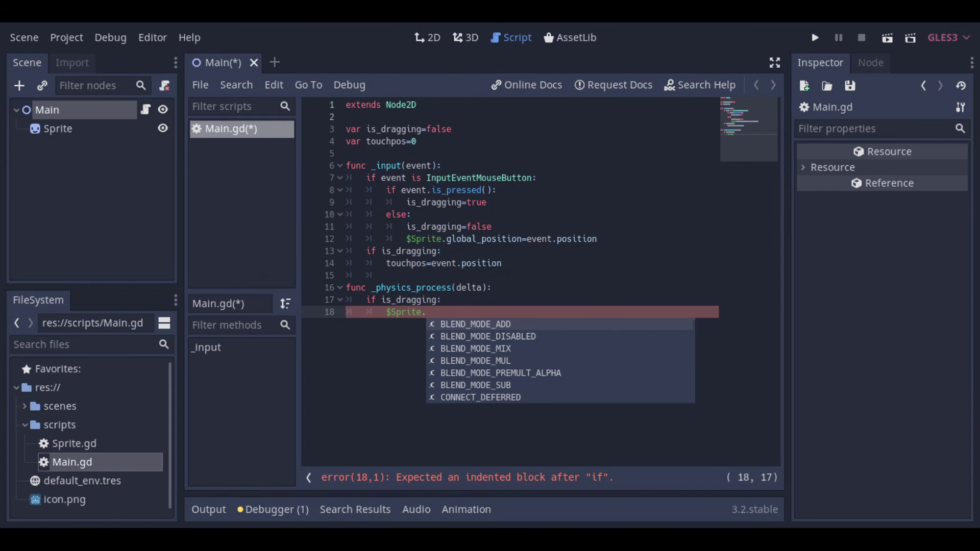
pyautogui.write('g')
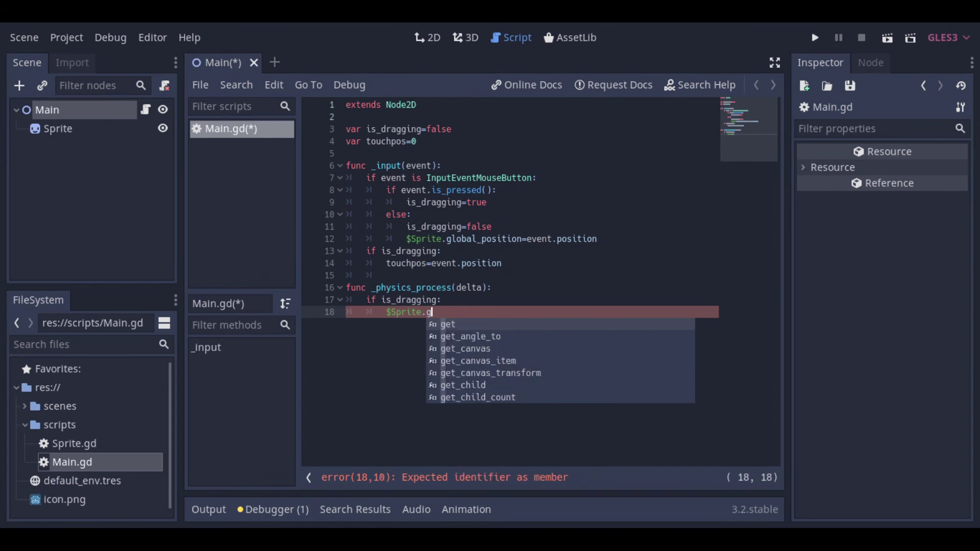
pyautogui.write('loba')
pyautogui.press('Return')
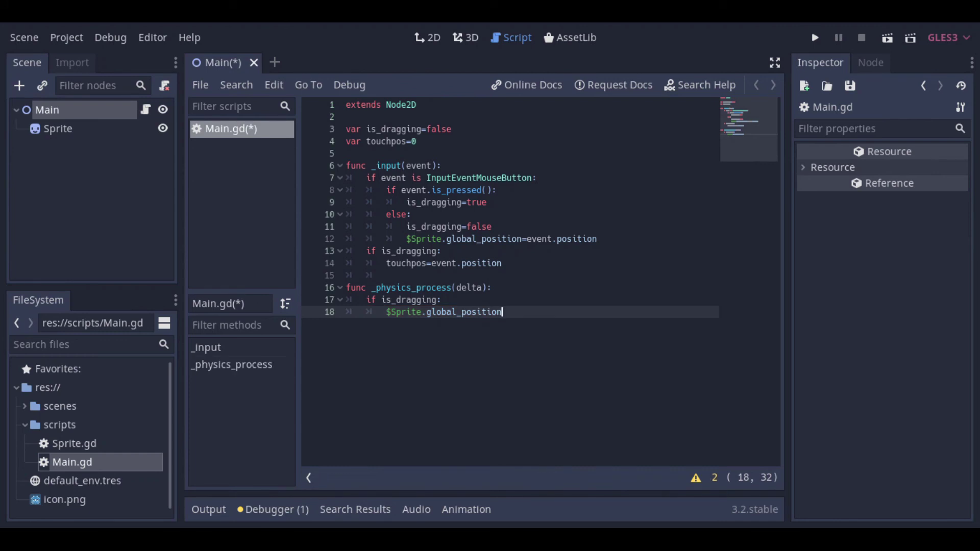
pyautogui.write('=touch')
pyautogui.press('Return')
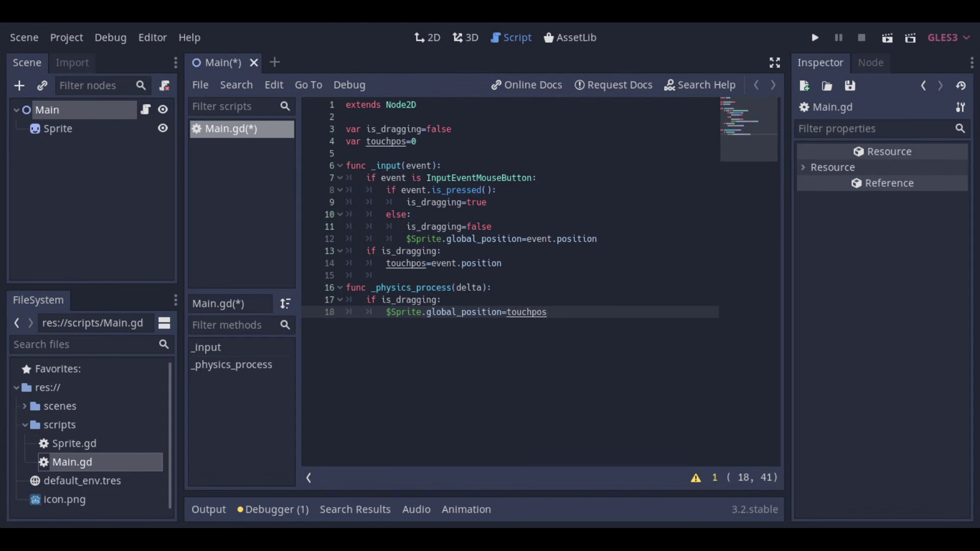
# Save the finished Main.gd script with Ctrl+S
pyautogui.hotkey('ctrl', 's')
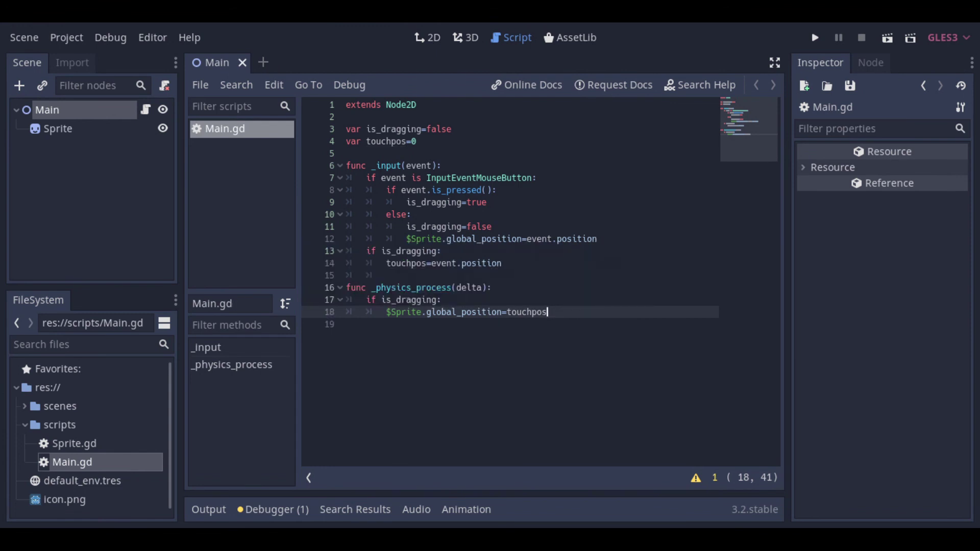